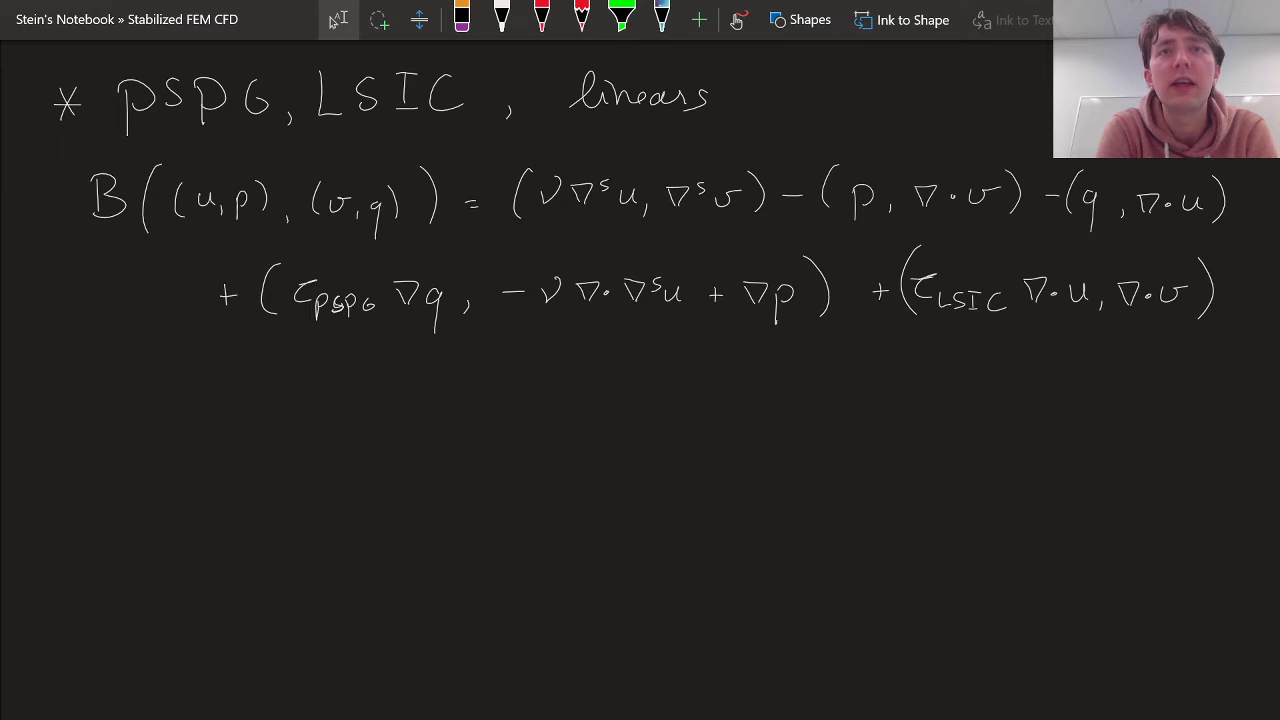
Select and inspect the LSIC, PSPG, ∇q and −ν∇·∇ˢu + ∇p terms of the formula.
left_click(541, 18)
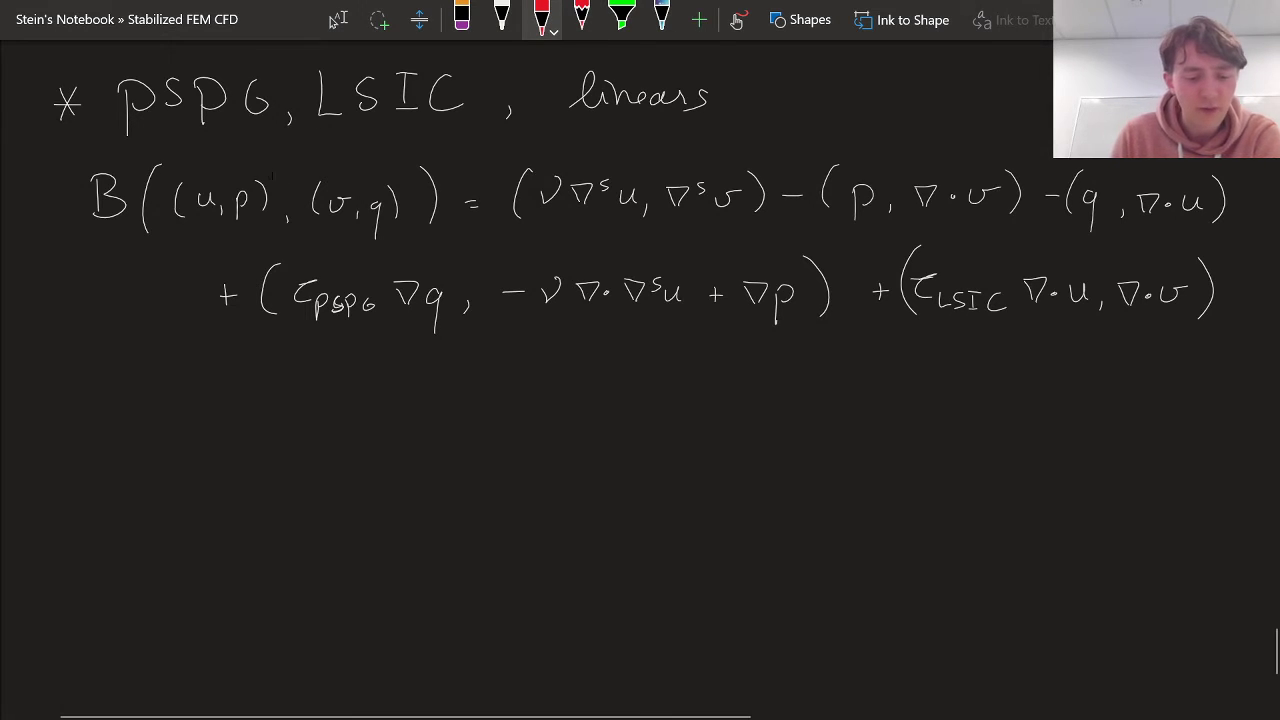
left_click(338, 19)
mouse_move(82, 147)
left_mouse_down()
mouse_move(543, 328)
mouse_move(1231, 239)
left_mouse_up()
mouse_move(865, 353)
left_mouse_down()
mouse_move(921, 301)
mouse_move(1077, 254)
mouse_move(1230, 243)
left_mouse_up()
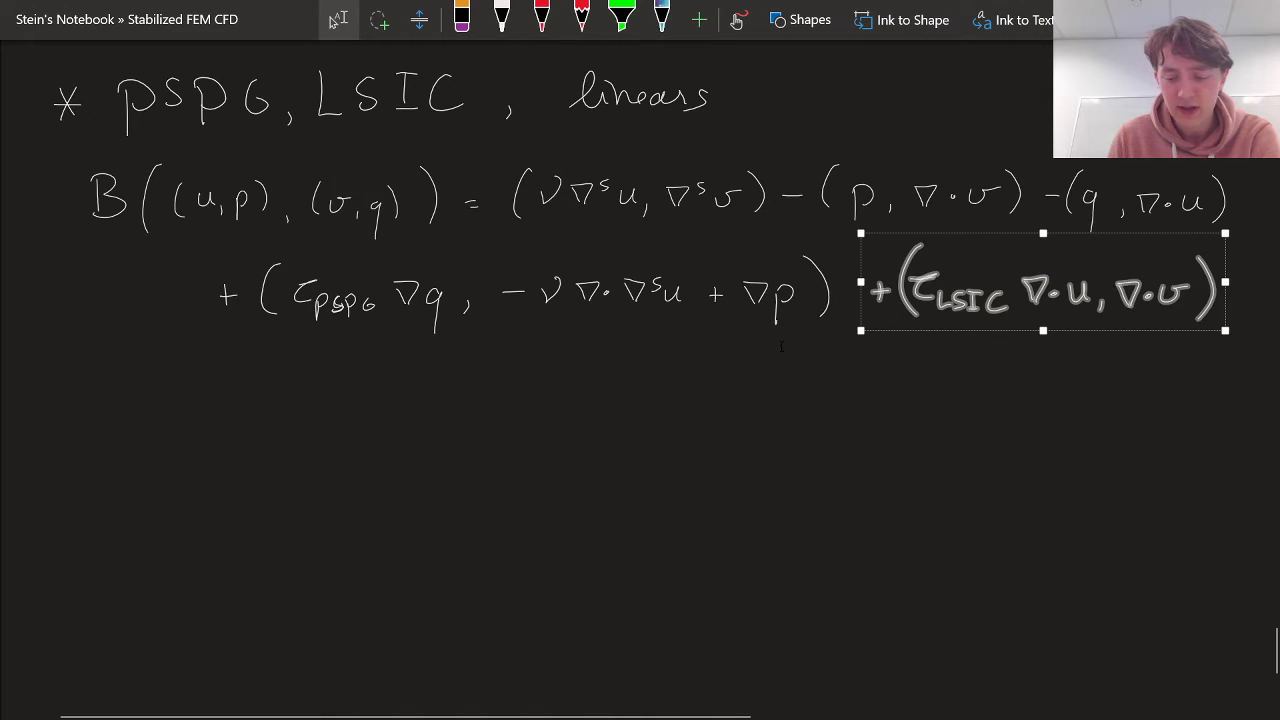
left_click(847, 377)
mouse_move(860, 356)
left_mouse_down()
mouse_move(598, 238)
mouse_move(195, 239)
left_mouse_up()
left_click(306, 372)
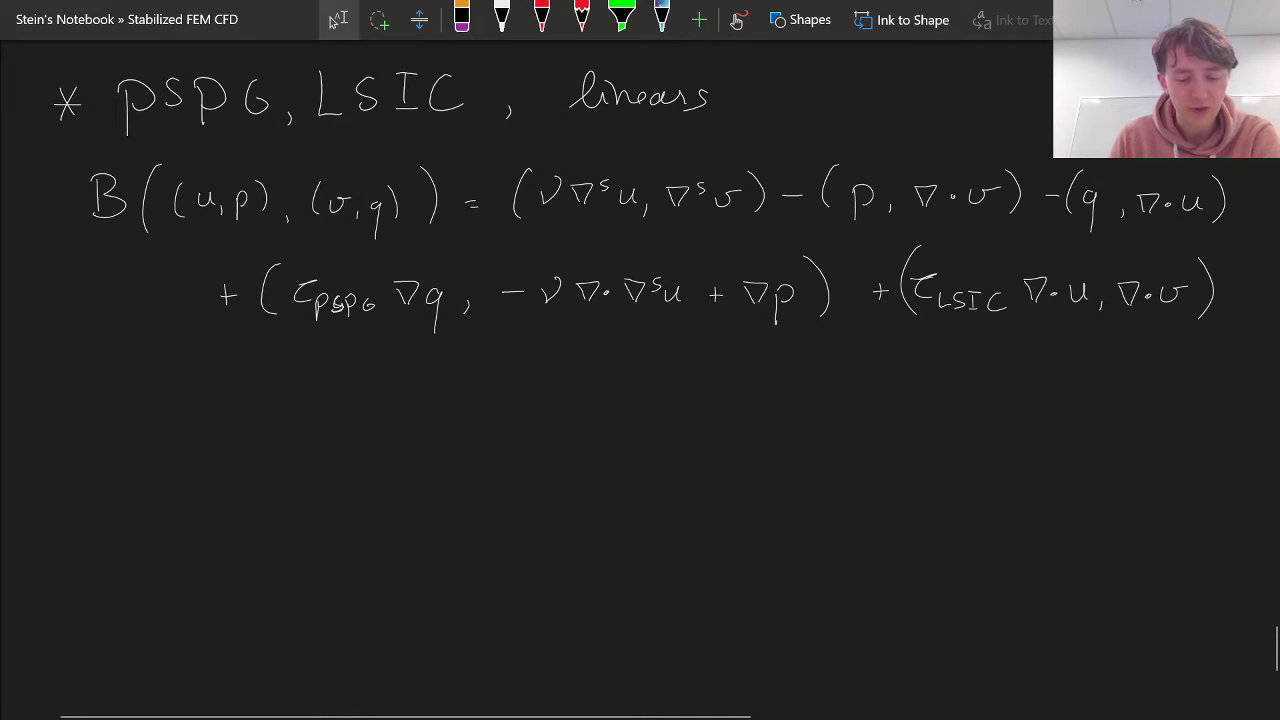
left_click_drag(456, 346, 380, 258)
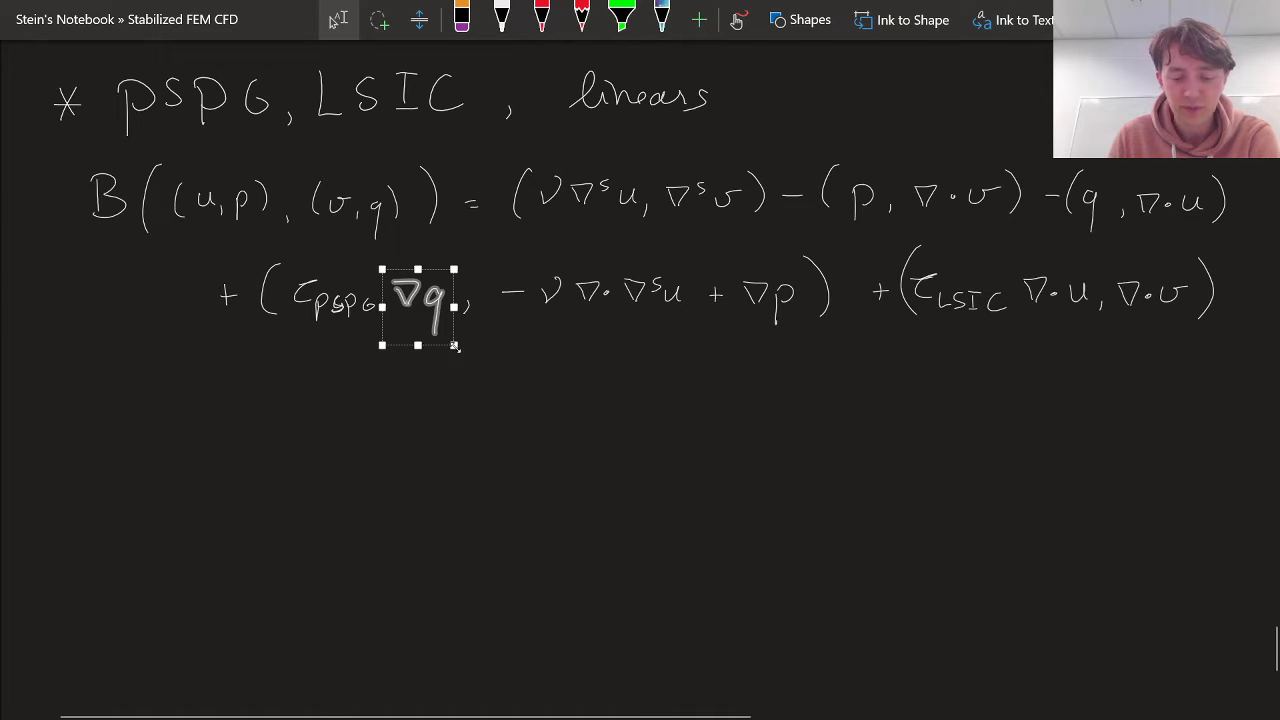
mouse_move(496, 325)
left_mouse_down()
mouse_move(640, 277)
mouse_move(805, 263)
left_mouse_up()
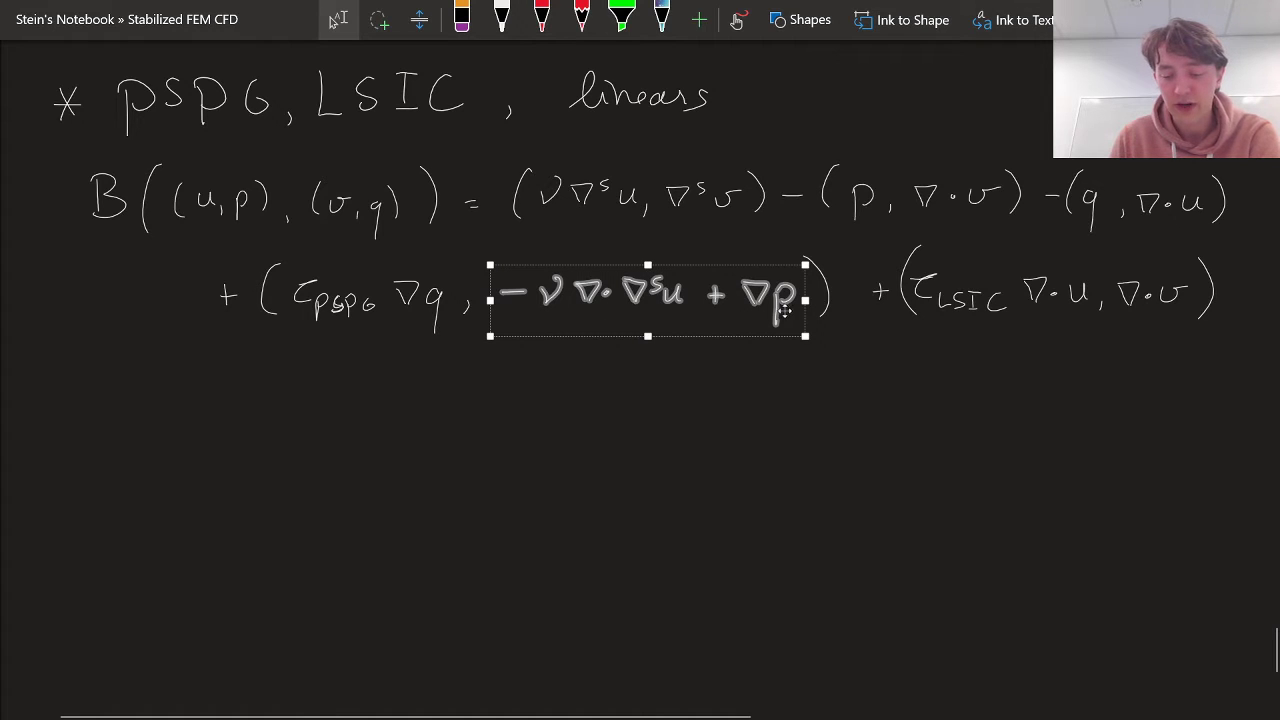
Turn the heading word 'linears' red.
left_click(761, 373)
left_click_drag(758, 152, 546, 58)
left_click(542, 20)
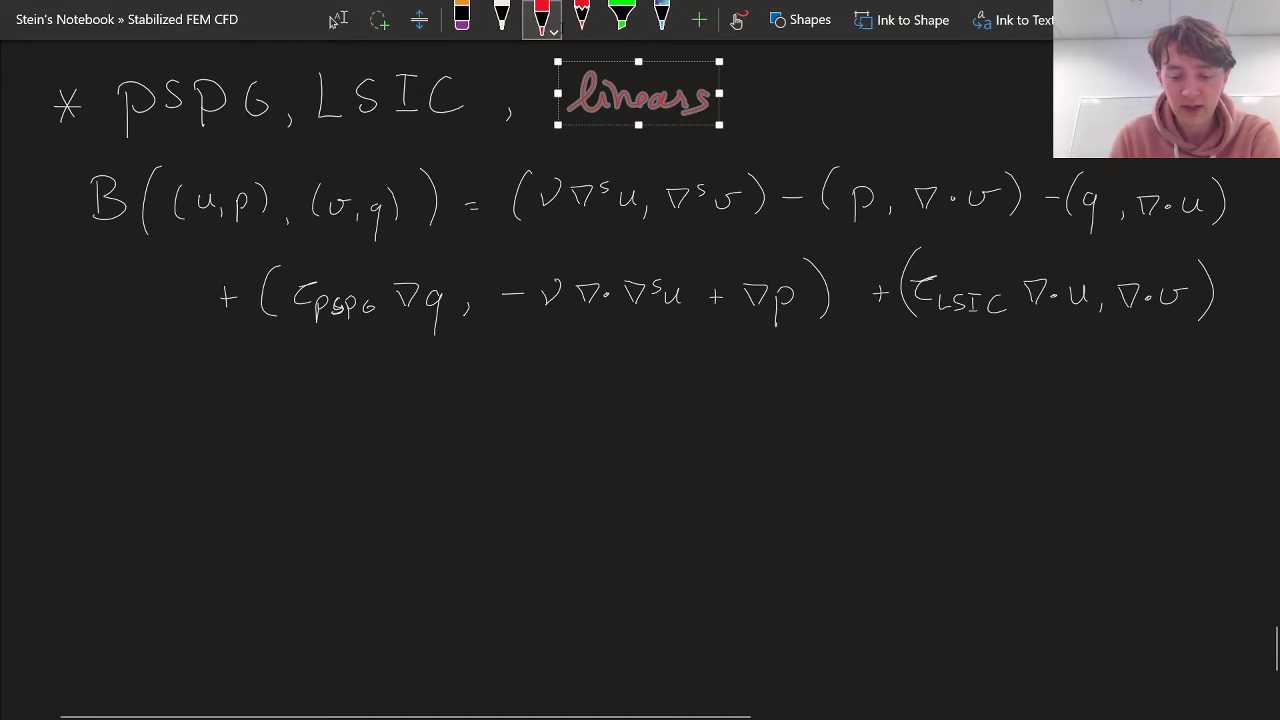
Strike through ν∇·∇ˢu in the PSPG term with a red line, then restore 'linears' to white.
left_click_drag(524, 326, 666, 262)
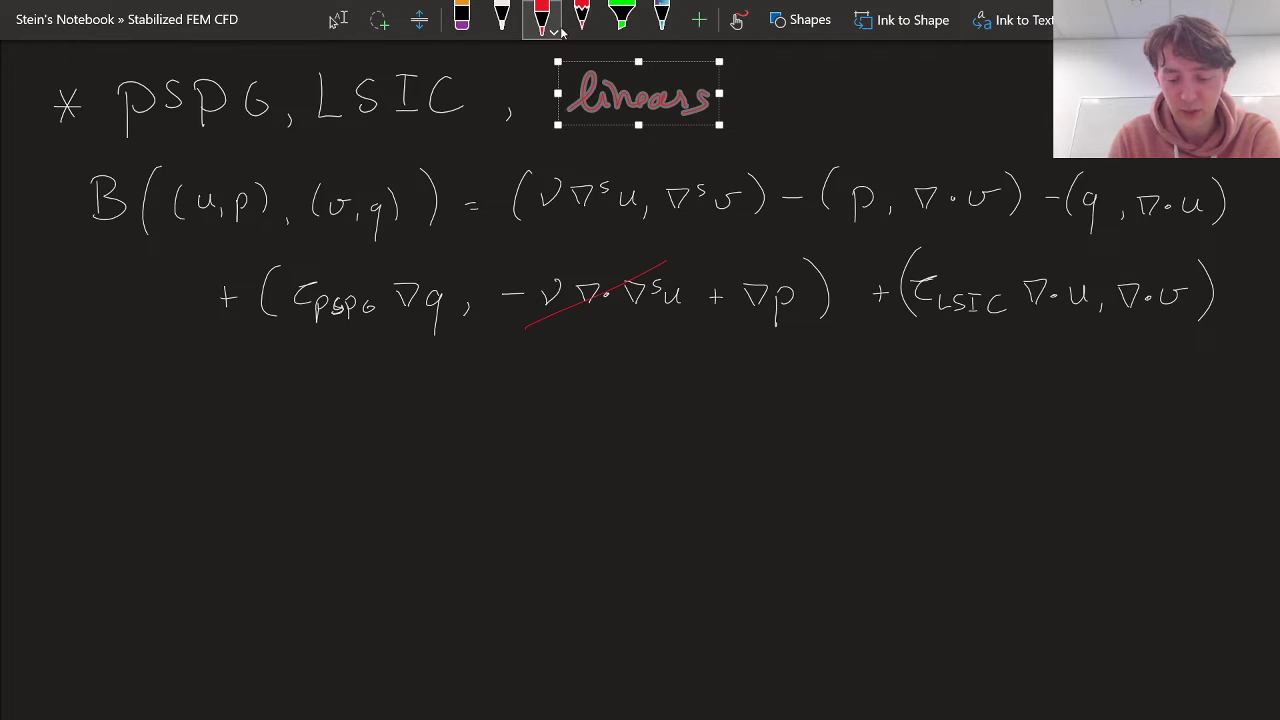
key("Escape")
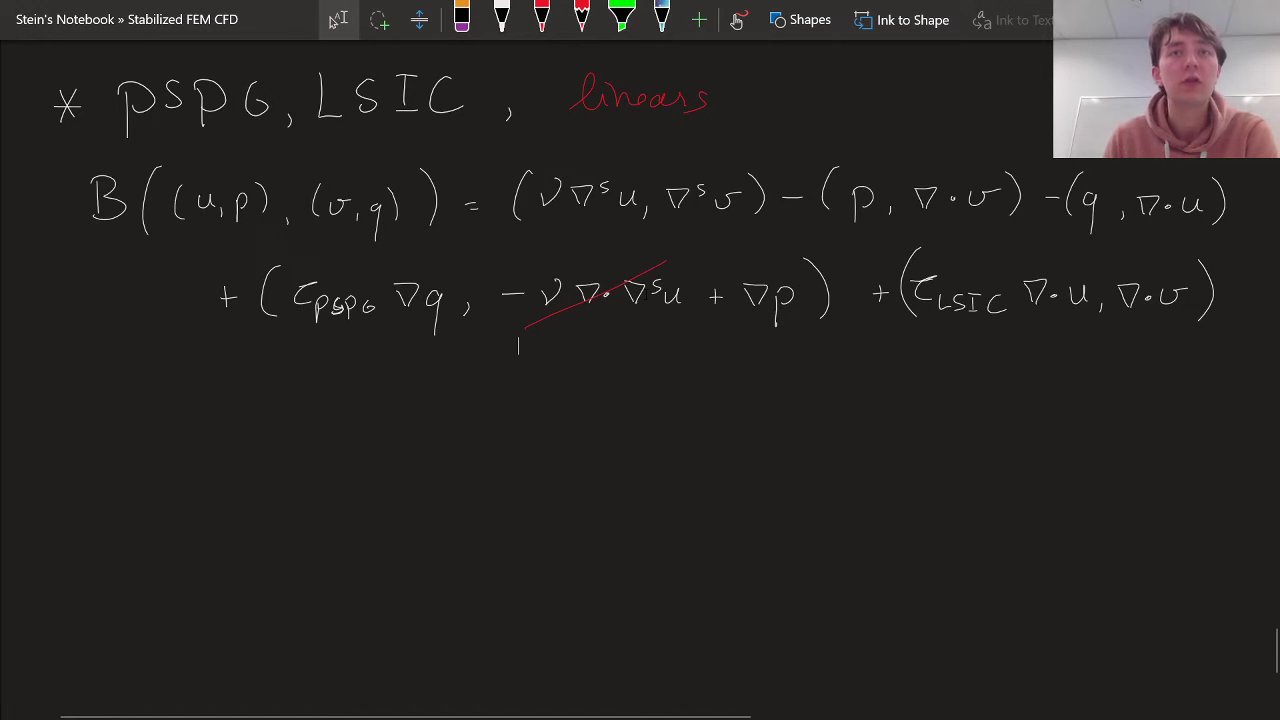
left_click_drag(744, 156, 558, 50)
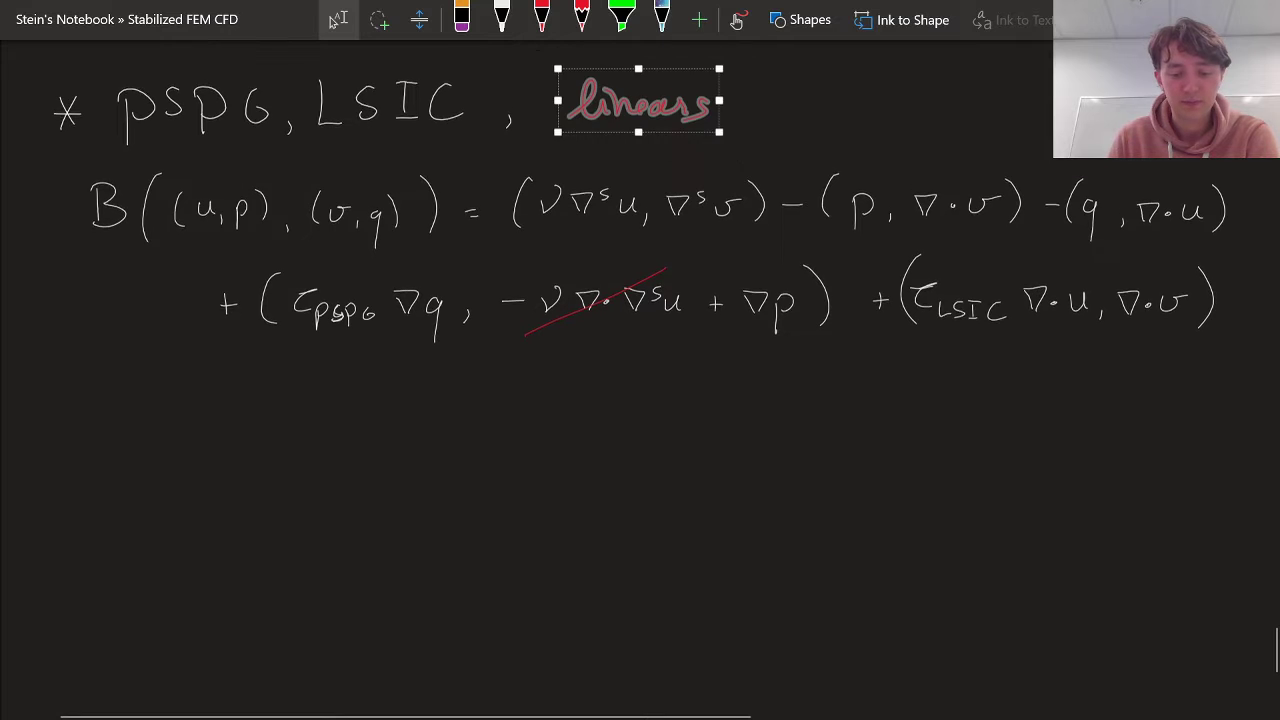
left_click(855, 449)
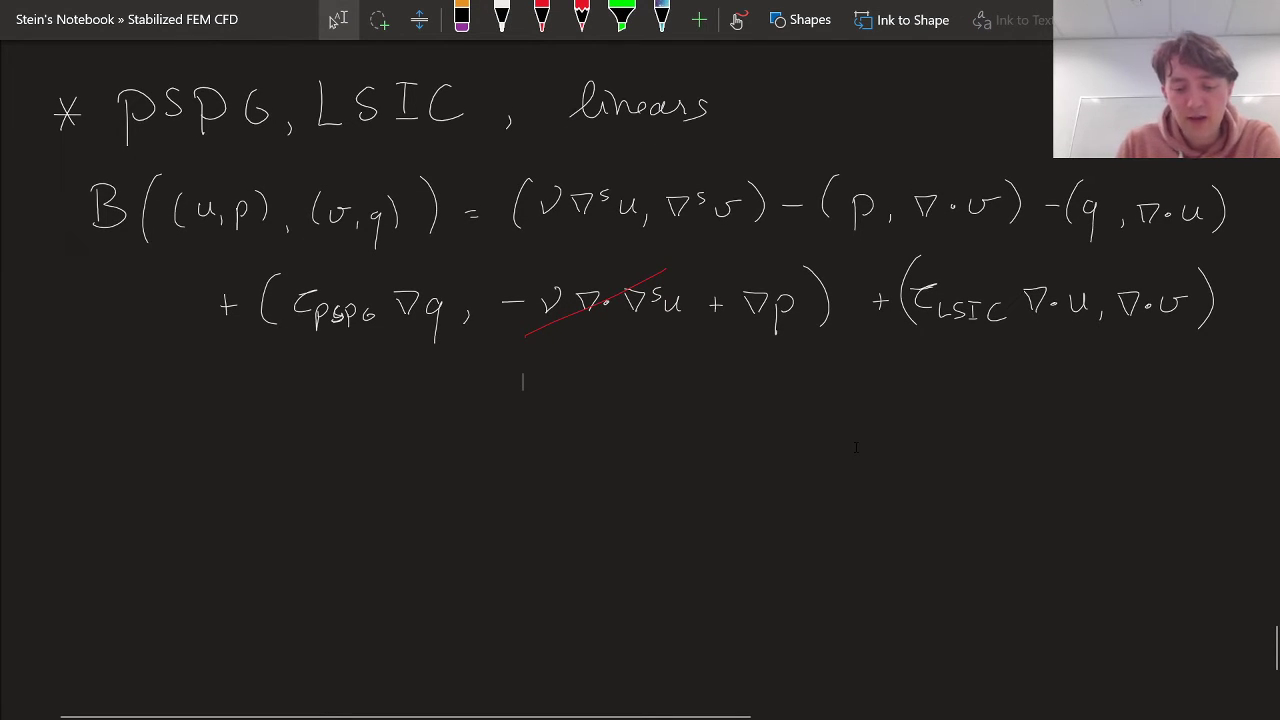
key("alt+d")
Handwrite B((v,q),(v,q)) = in white ink below the formula.
key("p")
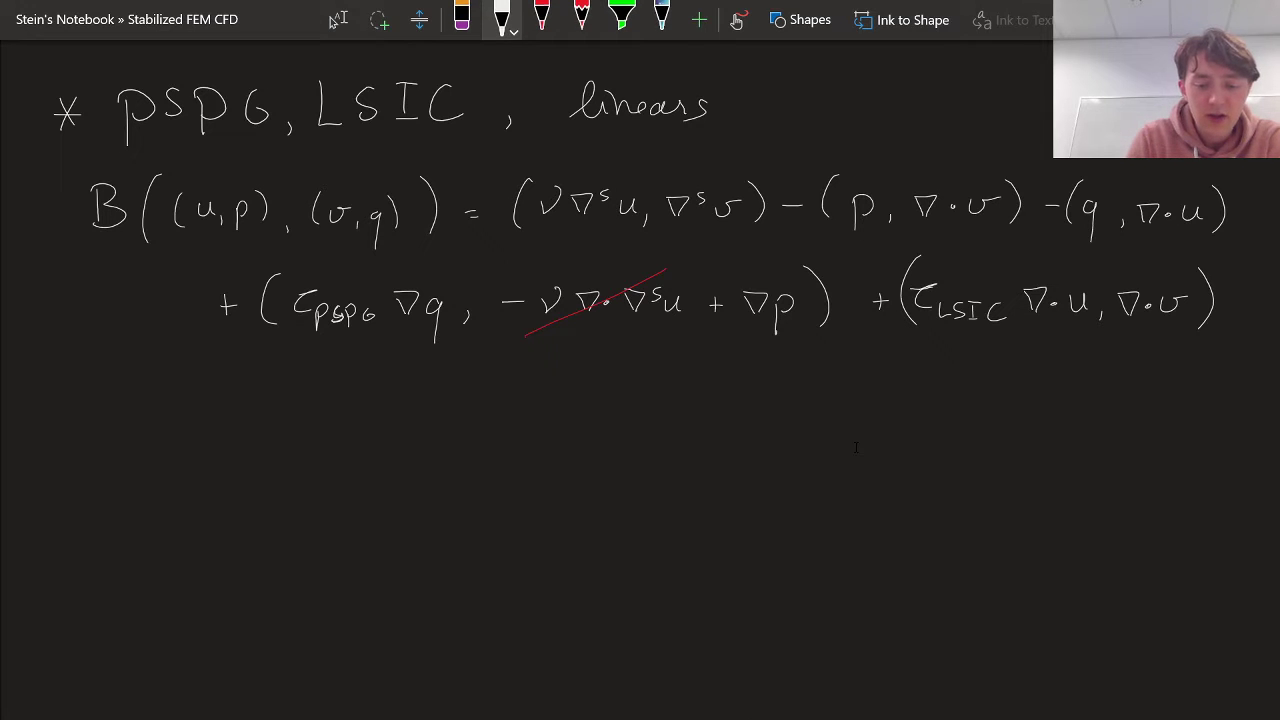
left_click_drag(91, 390, 86, 436)
mouse_move(135, 378)
left_mouse_down()
mouse_move(131, 440)
mouse_move(182, 410)
left_mouse_up()
mouse_move(180, 428)
left_mouse_down()
mouse_move(177, 442)
mouse_move(196, 428)
left_mouse_up()
left_click_drag(206, 414, 204, 452)
left_click_drag(155, 390, 144, 440)
mouse_move(213, 396)
left_mouse_down()
mouse_move(216, 432)
mouse_move(240, 435)
mouse_move(278, 410)
mouse_move(292, 430)
left_mouse_up()
mouse_move(312, 416)
left_mouse_down()
mouse_move(300, 428)
mouse_move(306, 460)
left_mouse_up()
mouse_move(318, 396)
left_mouse_down()
mouse_move(306, 454)
mouse_move(323, 431)
mouse_move(394, 418)
left_mouse_up()
mouse_move(382, 426)
left_mouse_down()
mouse_move(449, 442)
mouse_move(506, 392)
mouse_move(498, 414)
mouse_move(531, 438)
mouse_move(519, 414)
left_mouse_up()
Add the squared viscous norm ‖√ν∇ˢu‖² followed by −2(.
mouse_move(558, 409)
left_mouse_down()
mouse_move(551, 418)
mouse_move(600, 442)
left_mouse_up()
mouse_move(606, 406)
left_mouse_down()
mouse_move(606, 440)
mouse_move(630, 410)
left_mouse_up()
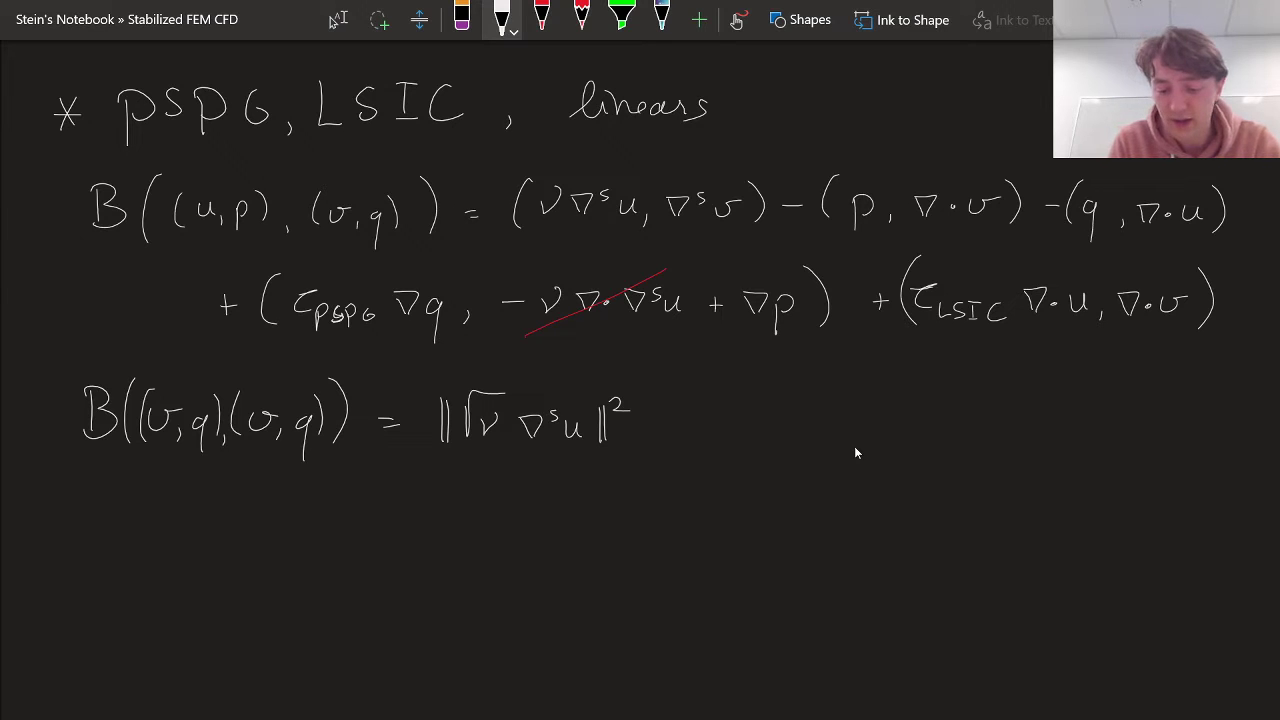
left_click_drag(656, 436, 676, 436)
mouse_move(683, 428)
left_mouse_down()
mouse_move(686, 444)
mouse_move(708, 442)
left_mouse_up()
mouse_move(746, 402)
left_mouse_down()
mouse_move(740, 454)
mouse_move(768, 474)
left_mouse_up()
Finish (q, ∇·v) after erasing the mistaken p, and lasso −(p,∇·v) −(q,∇·u).
left_click_drag(767, 440, 795, 456)
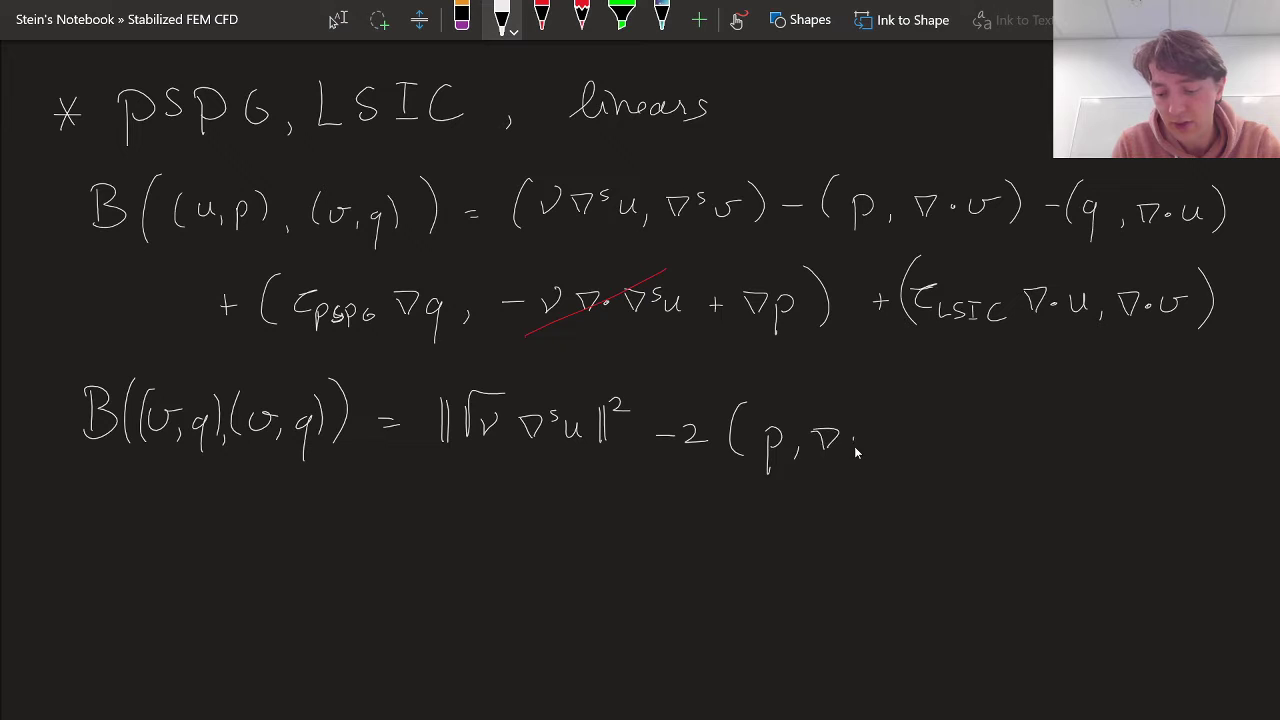
mouse_move(878, 428)
left_mouse_down()
mouse_move(894, 448)
mouse_move(918, 428)
left_mouse_up()
left_click_drag(920, 406, 918, 462)
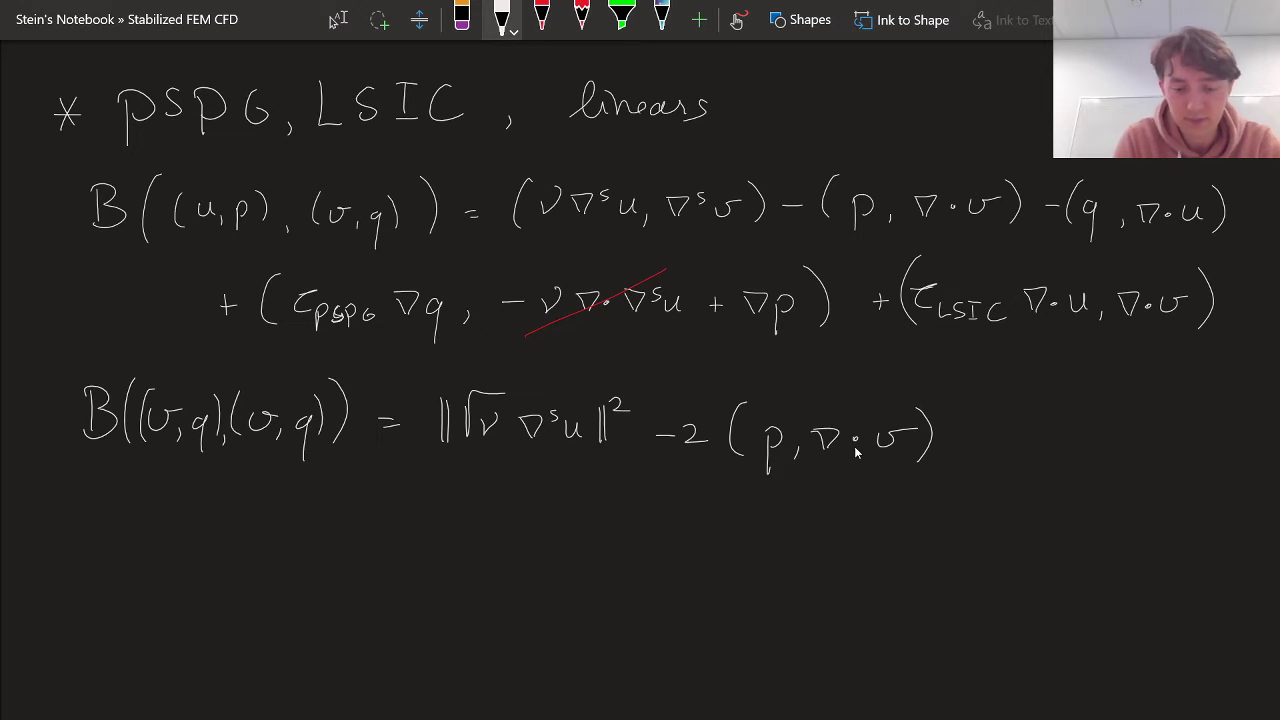
left_click_drag(768, 440, 762, 492)
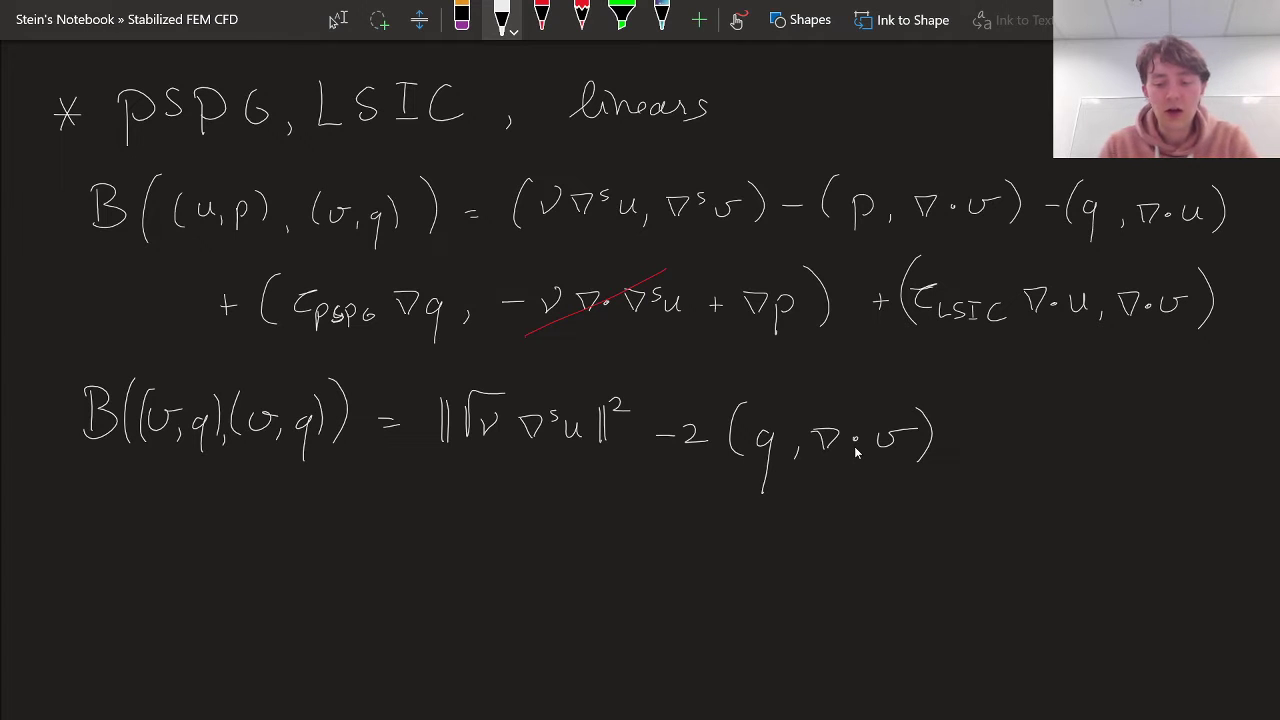
left_click(338, 20)
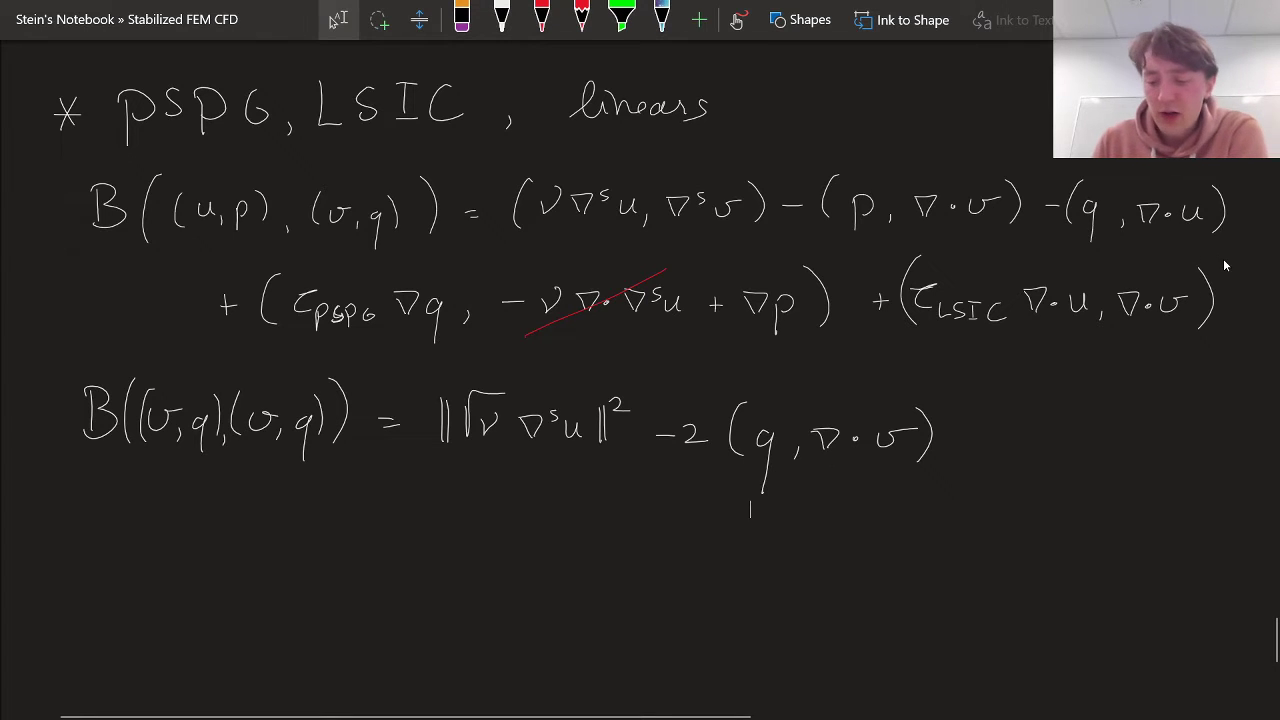
mouse_move(1240, 253)
left_mouse_down()
mouse_move(986, 176)
mouse_move(803, 190)
mouse_move(752, 160)
left_mouse_up()
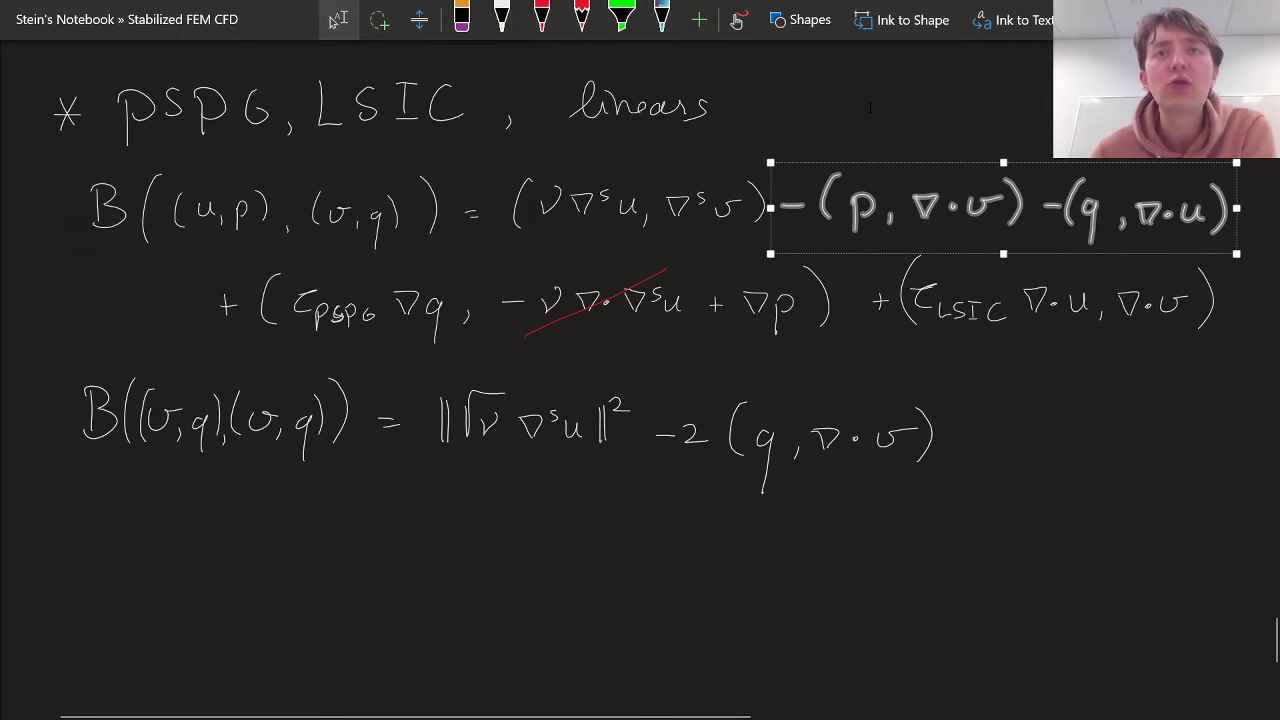
left_click(881, 151)
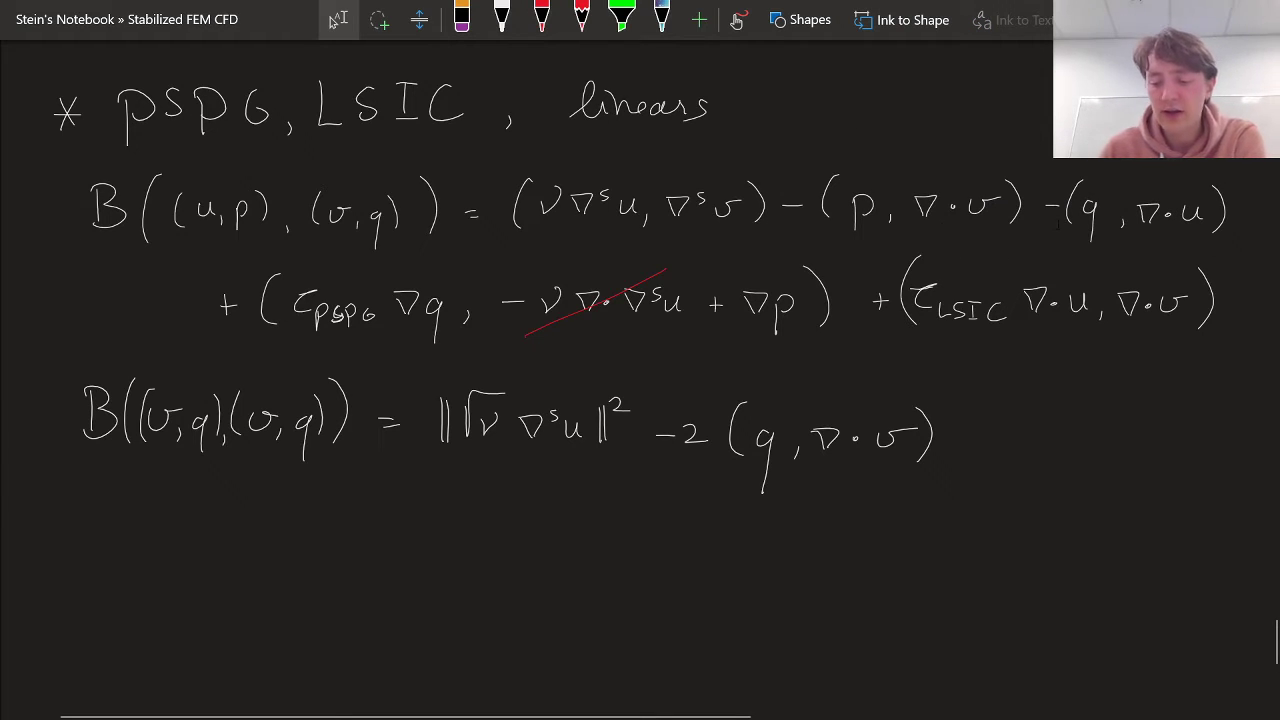
left_click_drag(1232, 260, 1028, 168)
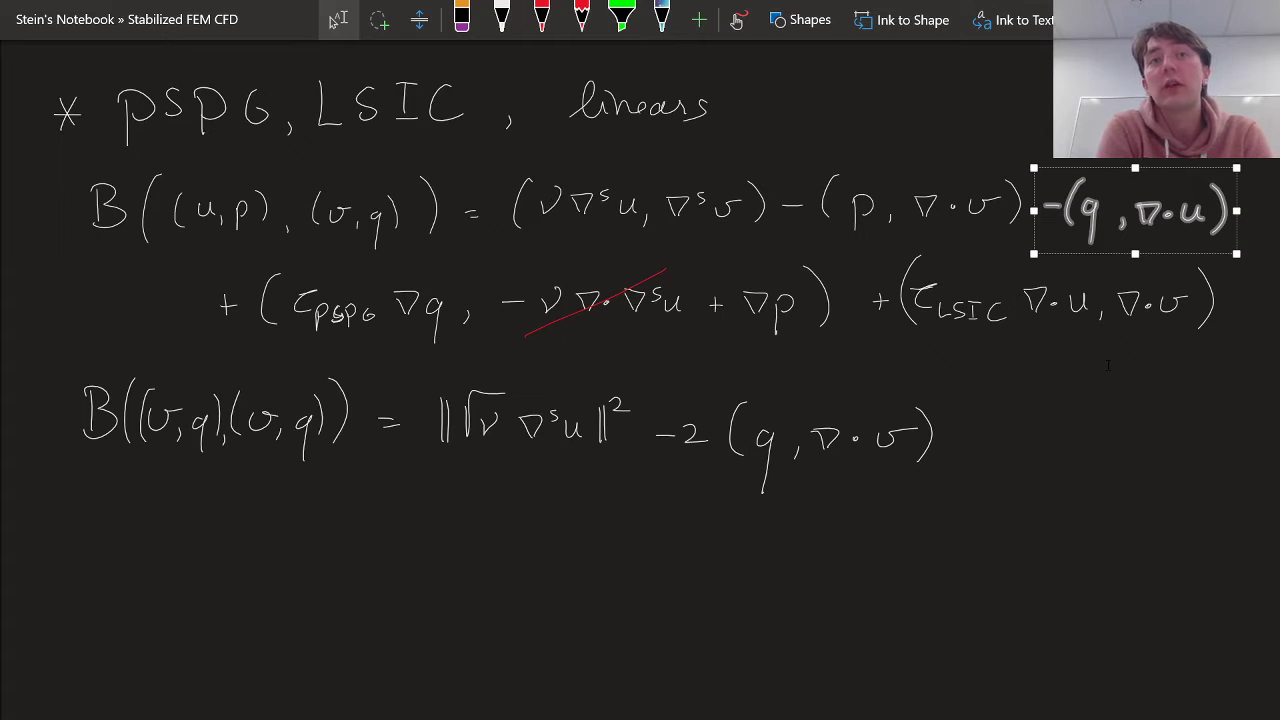
key("alt+d")
key("p")
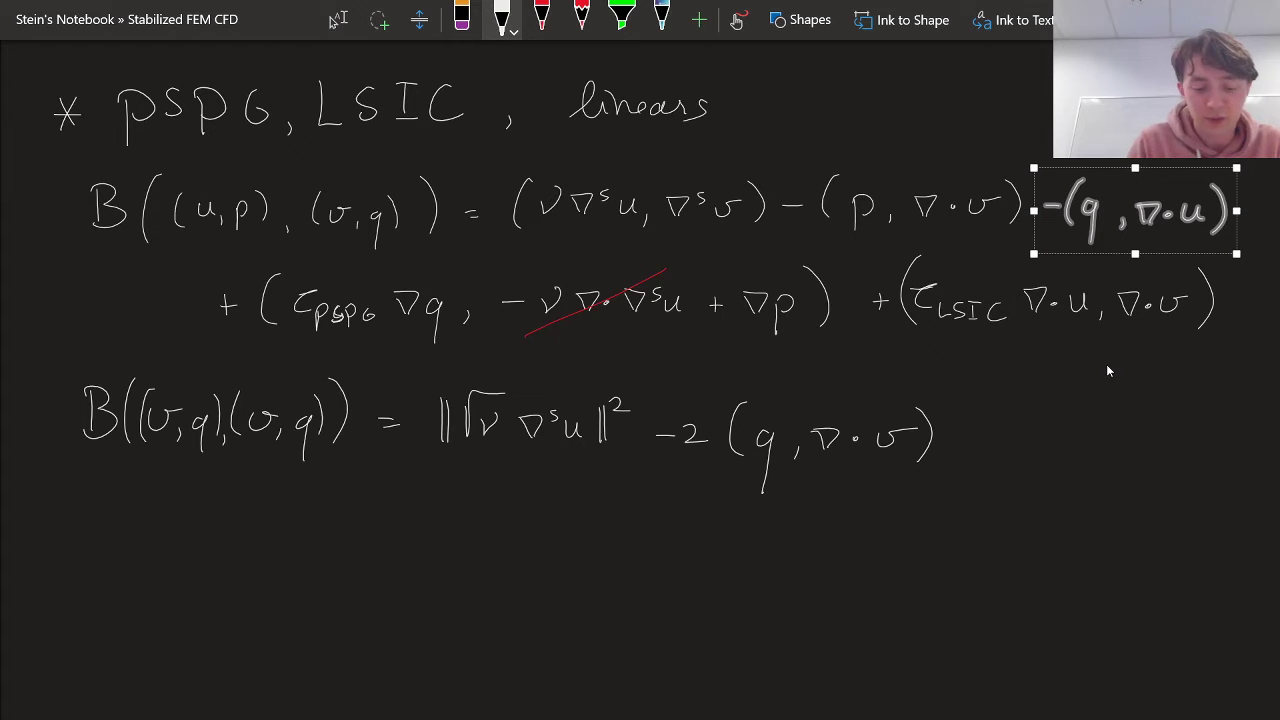
Write + ‖√τPSPG ∇q‖² on the next line.
mouse_move(240, 500)
left_mouse_down()
mouse_move(241, 532)
mouse_move(330, 482)
mouse_move(290, 502)
mouse_move(290, 522)
left_mouse_up()
mouse_move(291, 524)
left_mouse_down()
mouse_move(293, 540)
mouse_move(302, 528)
left_mouse_up()
left_click_drag(300, 520, 312, 546)
mouse_move(312, 518)
left_mouse_down()
mouse_move(362, 530)
mouse_move(376, 508)
left_mouse_up()
mouse_move(390, 514)
left_mouse_down()
mouse_move(391, 556)
mouse_move(410, 532)
left_mouse_up()
mouse_move(418, 494)
left_mouse_down()
mouse_move(418, 534)
mouse_move(445, 504)
left_mouse_up()
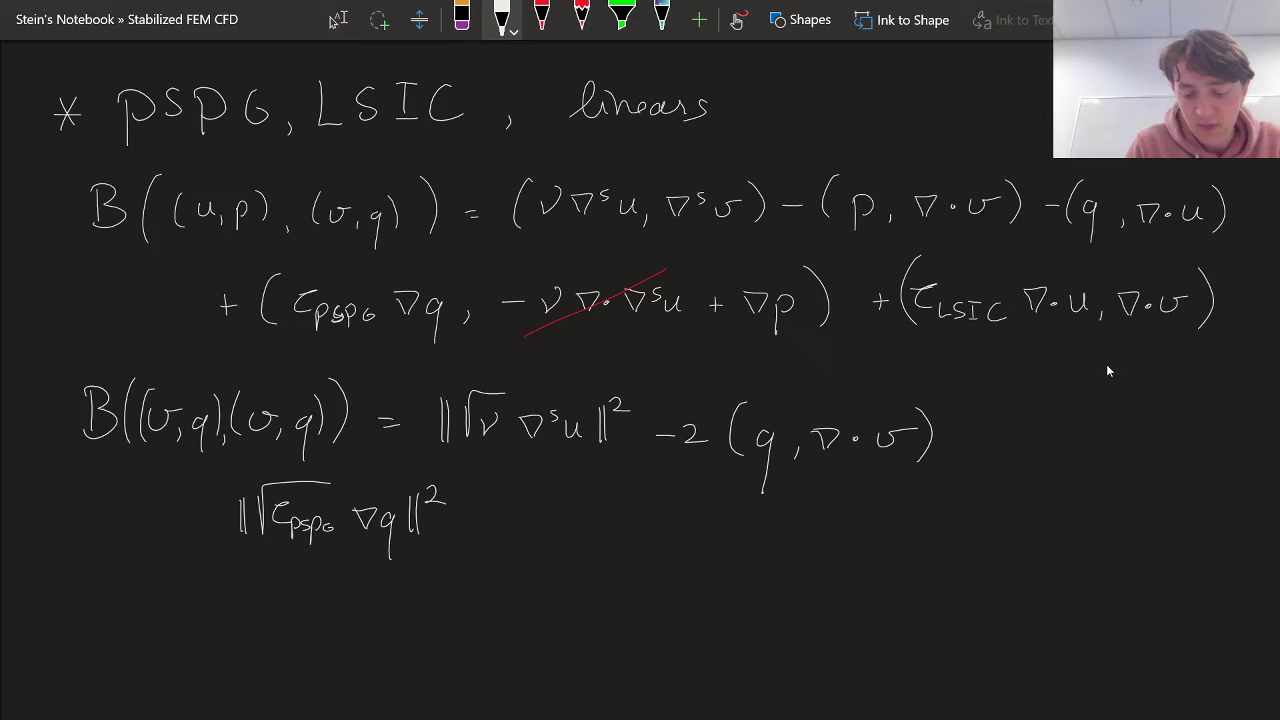
mouse_move(199, 509)
left_mouse_down()
mouse_move(199, 530)
mouse_move(208, 520)
left_mouse_up()
Add + ‖√τLSIC ∇·v‖² after the PSPG norm.
mouse_move(498, 522)
left_mouse_down()
mouse_move(603, 532)
mouse_move(680, 488)
left_mouse_up()
left_click_drag(615, 514, 651, 535)
mouse_move(664, 525)
left_mouse_down()
mouse_move(722, 517)
mouse_move(737, 532)
mouse_move(749, 516)
mouse_move(796, 530)
mouse_move(828, 528)
left_mouse_up()
mouse_move(834, 495)
left_mouse_down()
mouse_move(834, 531)
mouse_move(861, 500)
left_mouse_up()
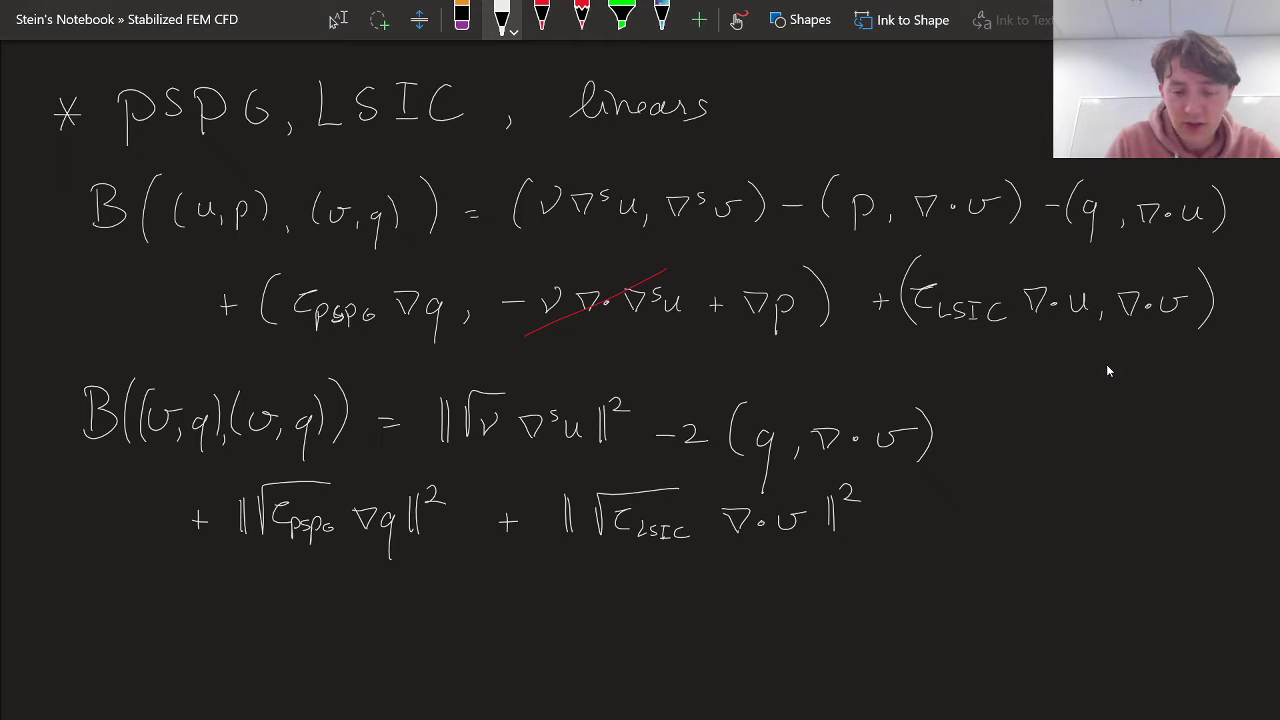
Circle the −2(q, ∇·v) term in red, then return to white ink.
left_click(541, 15)
mouse_move(660, 390)
left_mouse_down()
mouse_move(708, 470)
mouse_move(958, 450)
mouse_move(690, 388)
left_mouse_up()
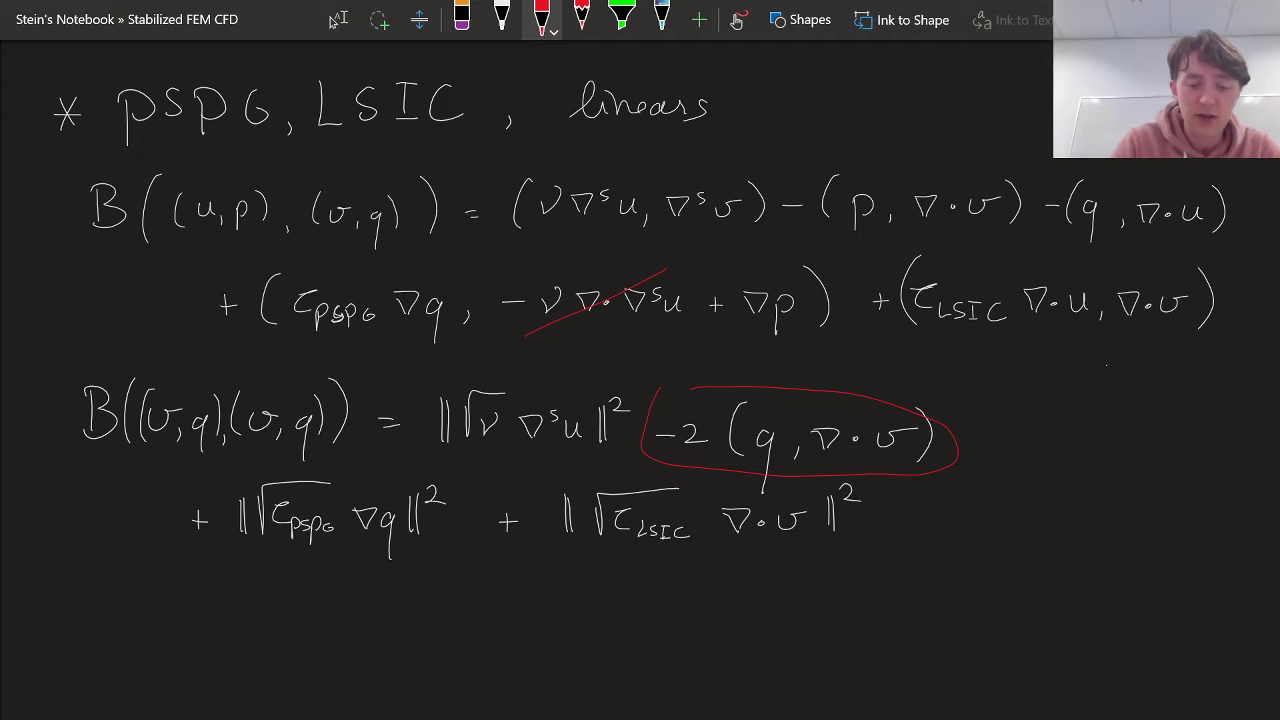
key("alt+shift+Left")
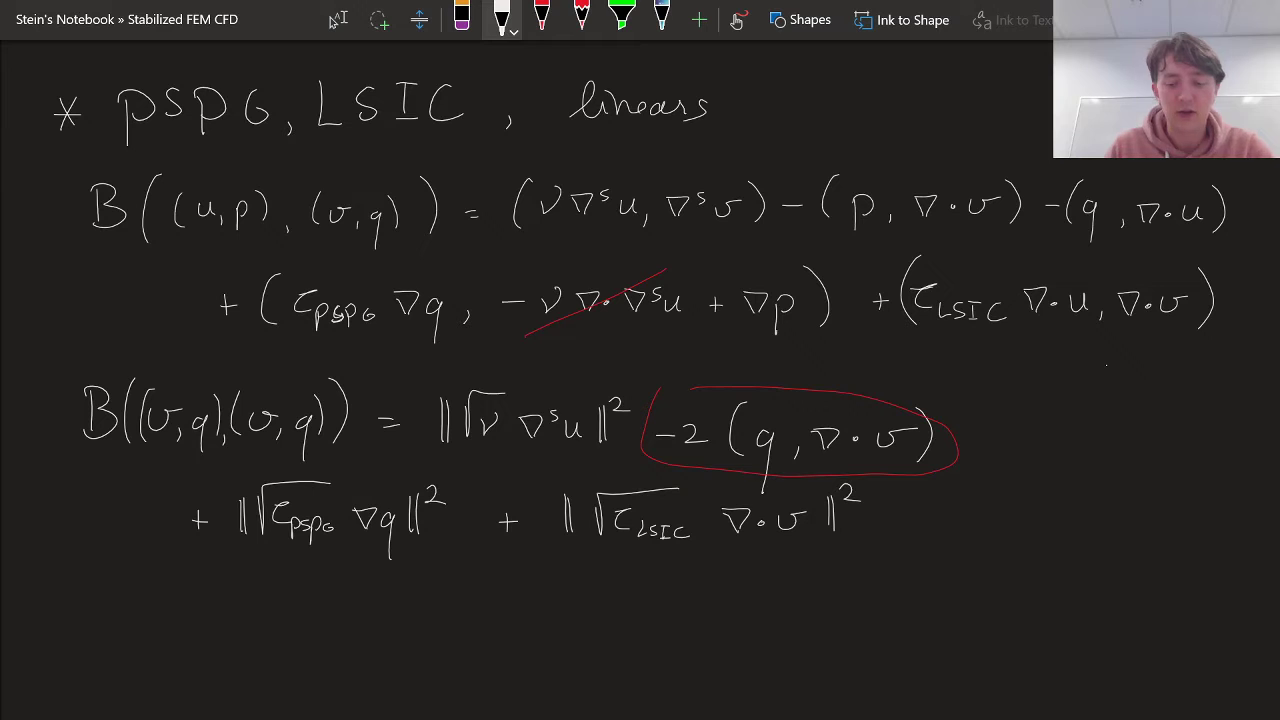
Write −(f, g) ≥ below the expansion.
scroll(1106, 366, "down", 2)
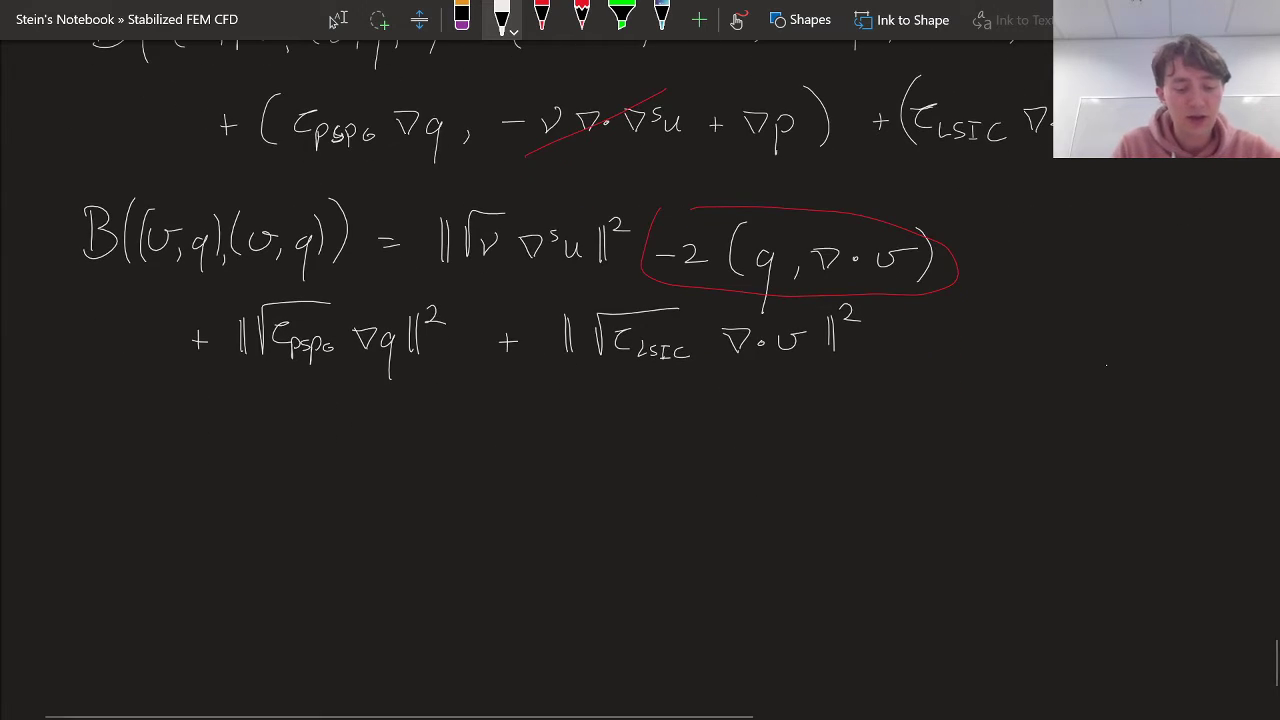
left_click_drag(104, 408, 103, 472)
mouse_move(143, 418)
left_mouse_down()
mouse_move(137, 465)
mouse_move(144, 449)
mouse_move(172, 455)
mouse_move(203, 438)
mouse_move(199, 492)
left_mouse_up()
left_click_drag(230, 415, 232, 468)
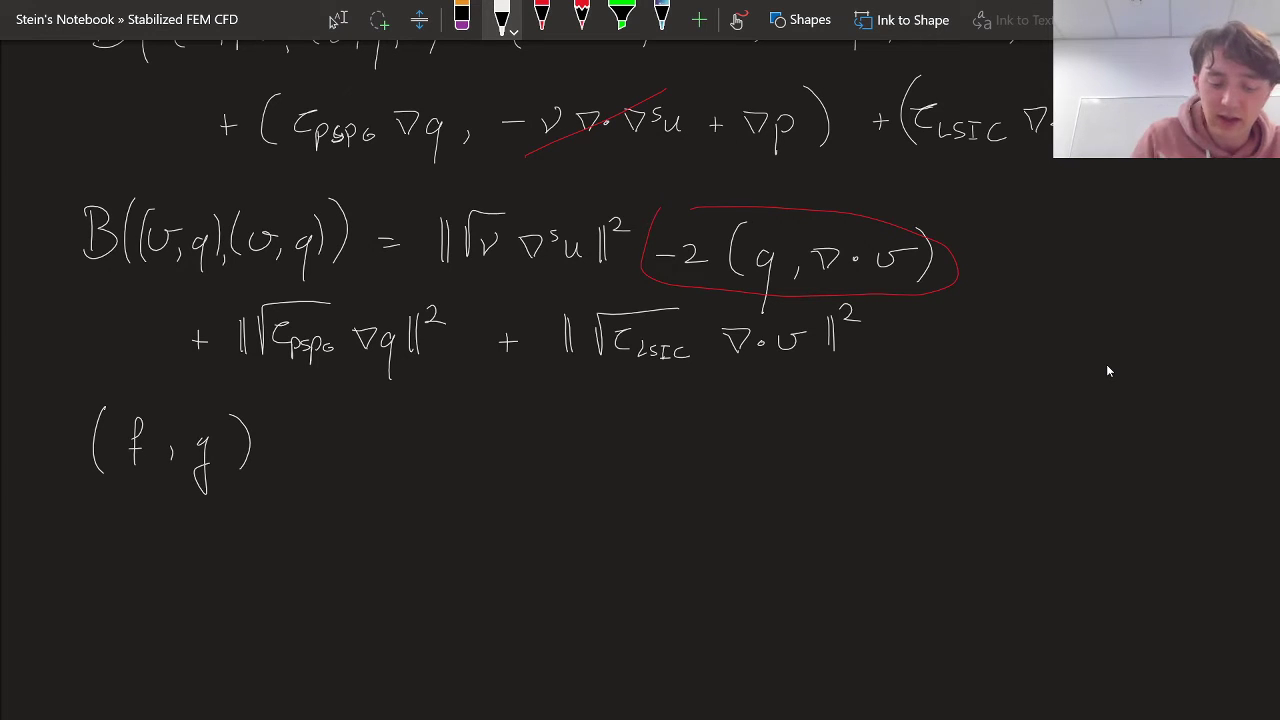
left_click_drag(52, 446, 78, 446)
mouse_move(284, 431)
left_mouse_down()
mouse_move(298, 464)
mouse_move(418, 436)
mouse_move(447, 443)
mouse_move(416, 477)
mouse_move(440, 475)
left_mouse_up()
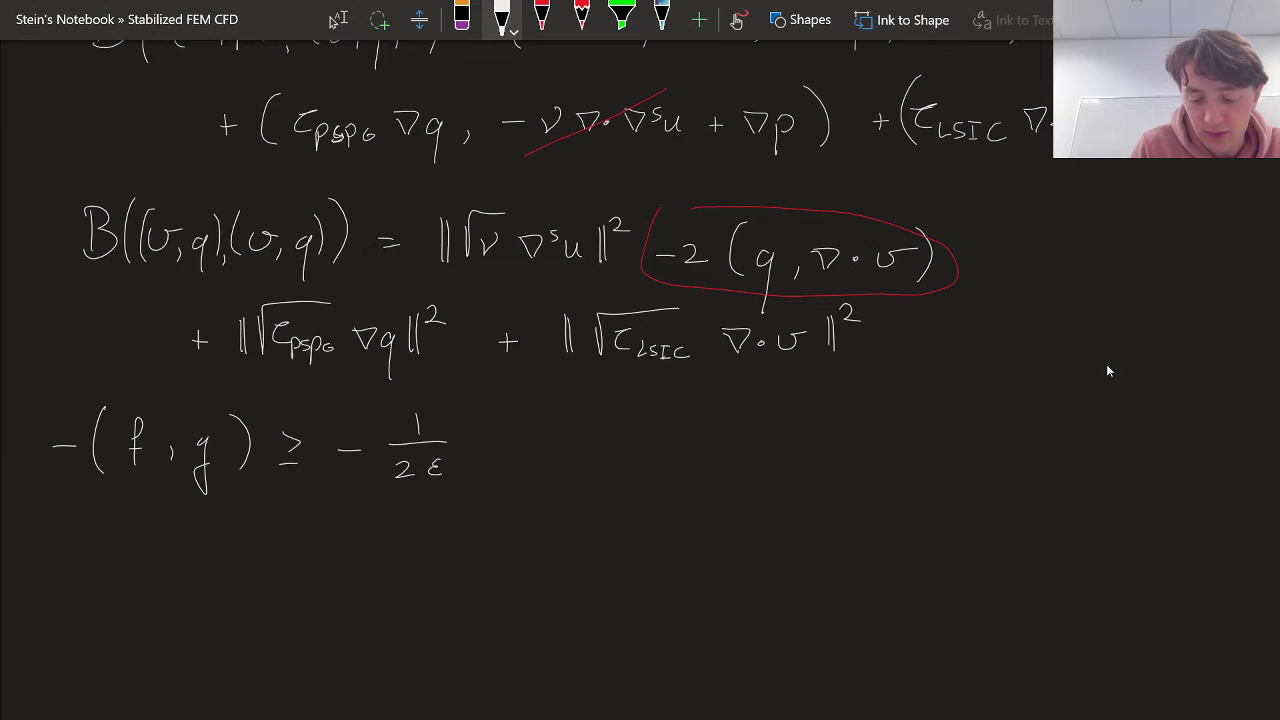
Complete the bound's right side: −1/(2ε)‖f‖² − ε/2‖g‖².
left_click_drag(471, 428, 471, 464)
left_click_drag(480, 426, 480, 462)
mouse_move(518, 420)
left_mouse_down()
mouse_move(507, 466)
mouse_move(520, 444)
left_mouse_up()
mouse_move(534, 428)
left_mouse_down()
mouse_move(535, 466)
mouse_move(575, 431)
mouse_move(620, 450)
left_mouse_up()
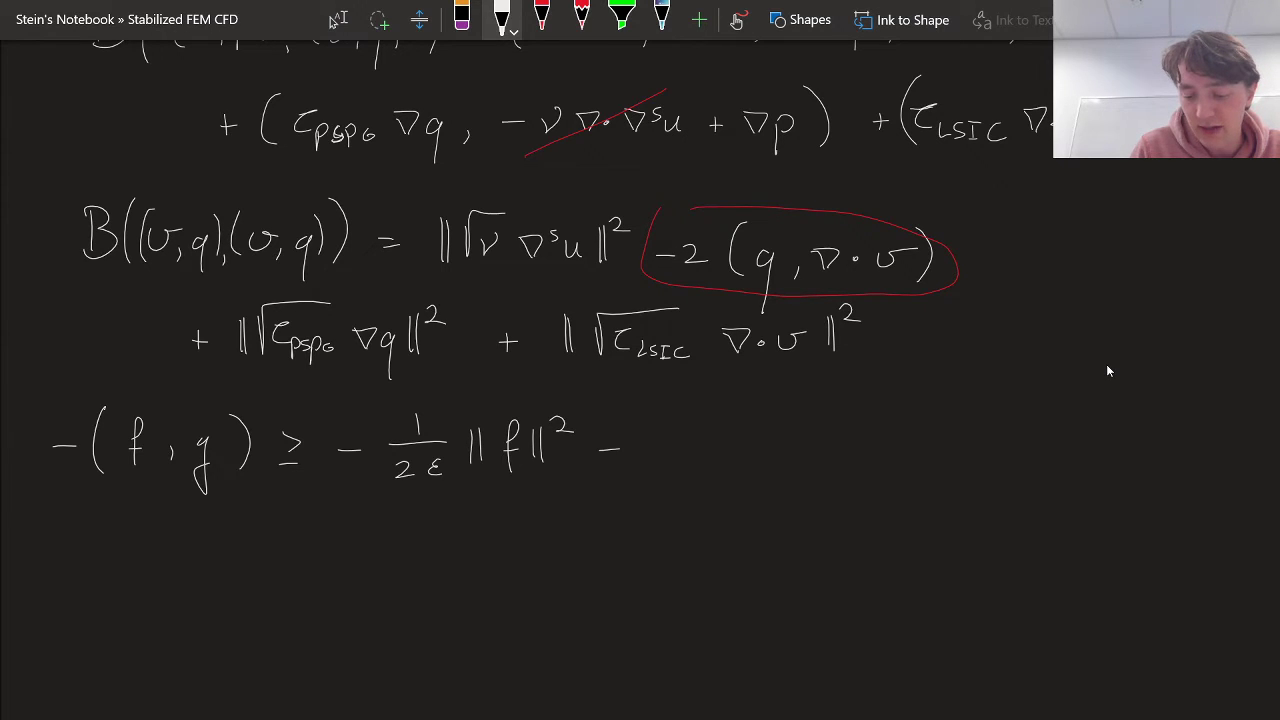
mouse_move(686, 416)
left_mouse_down()
mouse_move(663, 444)
mouse_move(696, 446)
left_mouse_up()
mouse_move(670, 456)
left_mouse_down()
mouse_move(694, 468)
mouse_move(732, 460)
left_mouse_up()
mouse_move(770, 442)
left_mouse_down()
mouse_move(752, 494)
mouse_move(792, 462)
left_mouse_up()
mouse_move(797, 430)
left_mouse_down()
mouse_move(797, 462)
mouse_move(822, 430)
left_mouse_up()
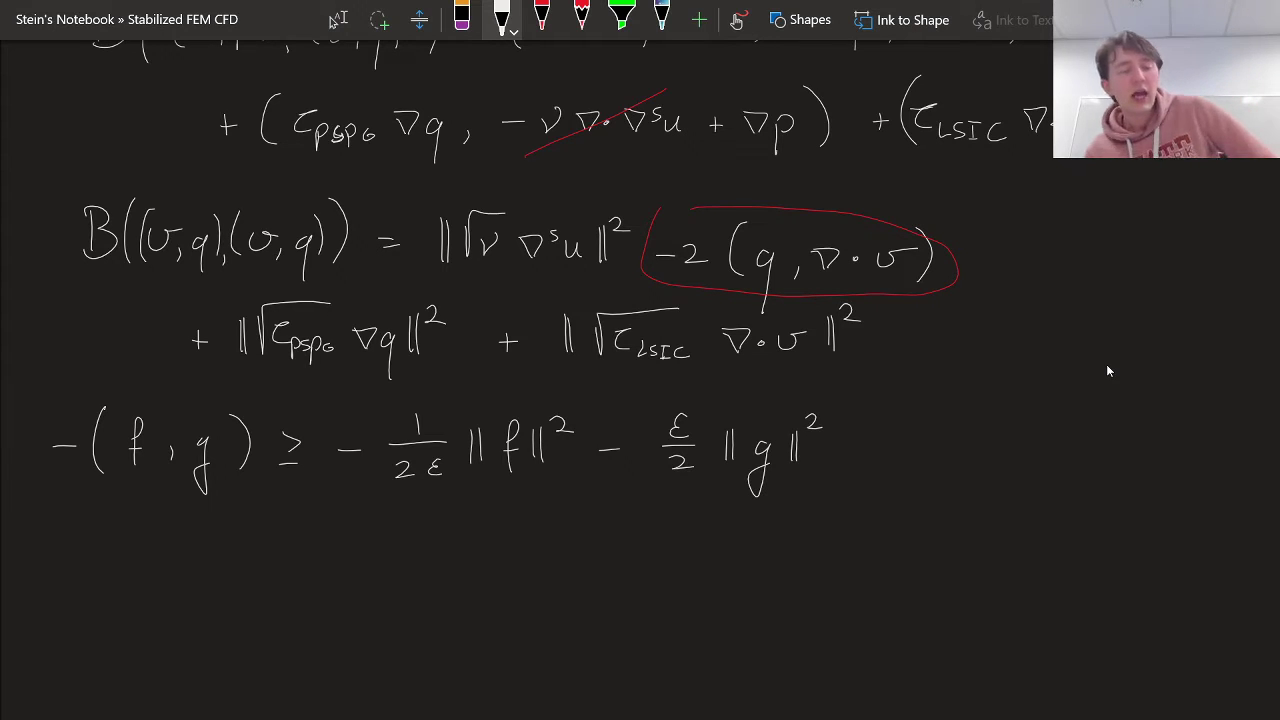